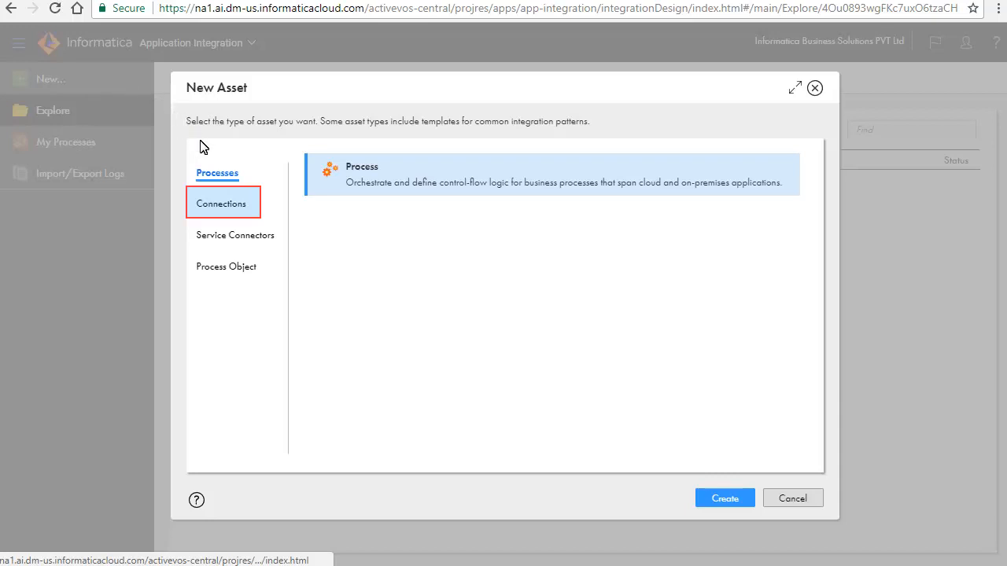
# Step: Create a new connection asset named File-events, with a description of its event sources and targets, and set its type to File
pyautogui.click(214, 204)
pyautogui.click(725, 499)
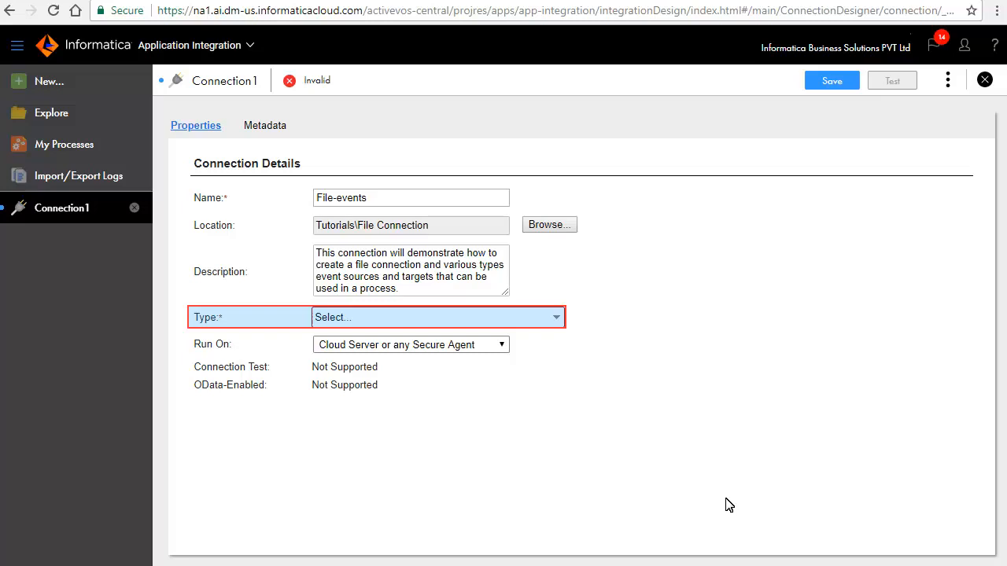
pyautogui.click(554, 315)
pyautogui.click(339, 451)
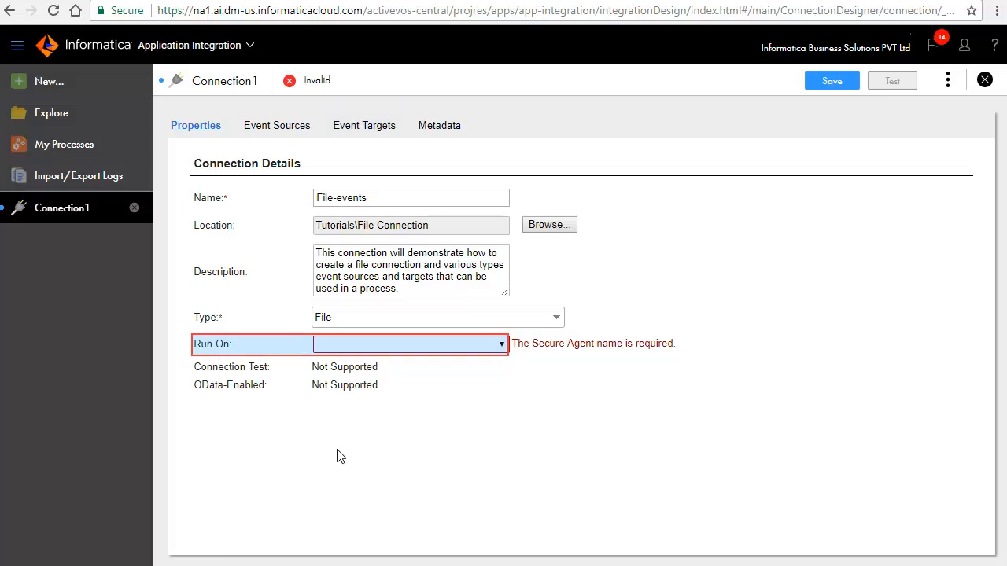
# Step: Set the connection to run on the INW1PF0ZSFZ4 agent, and save and test it
pyautogui.click(500, 346)
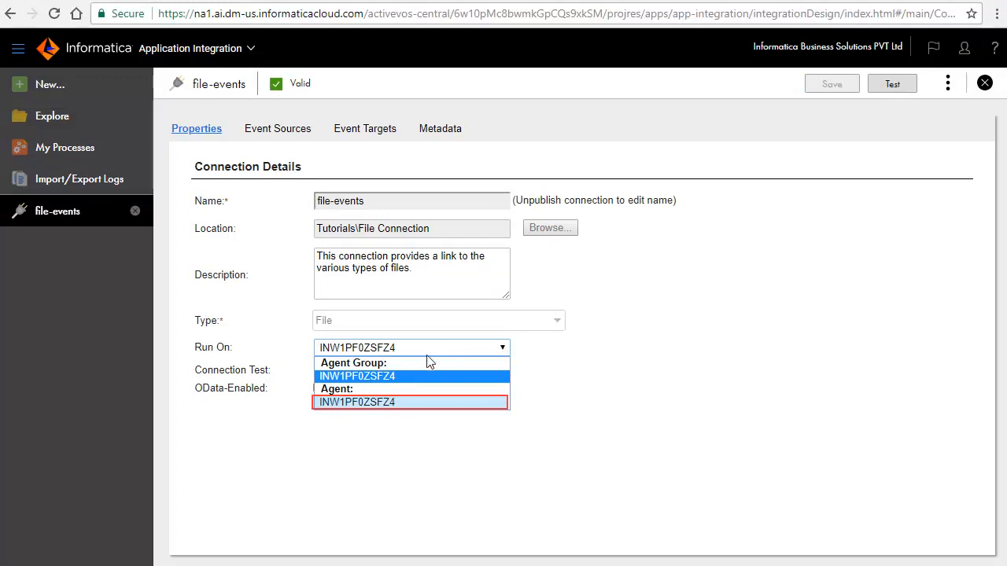
pyautogui.click(392, 405)
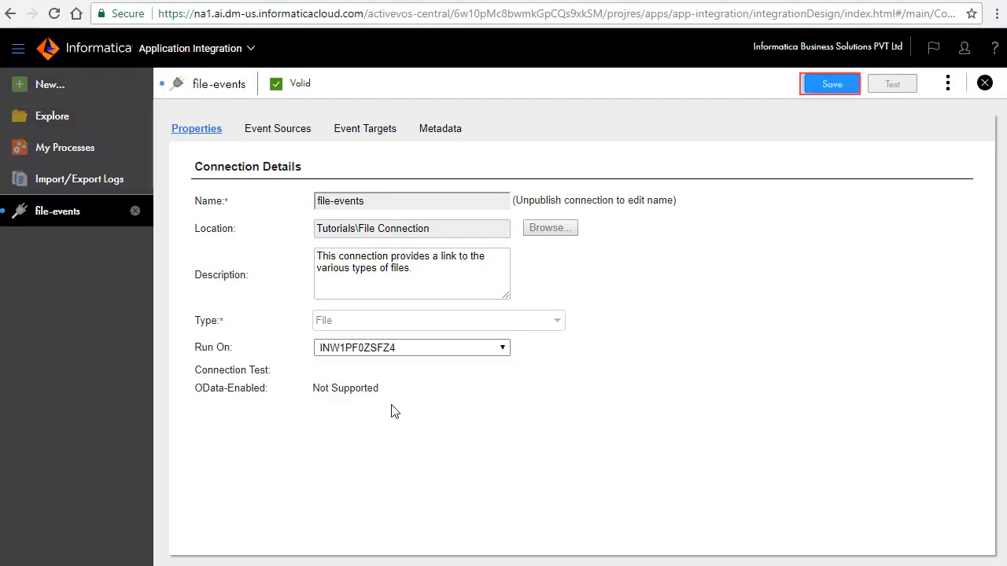
pyautogui.click(822, 85)
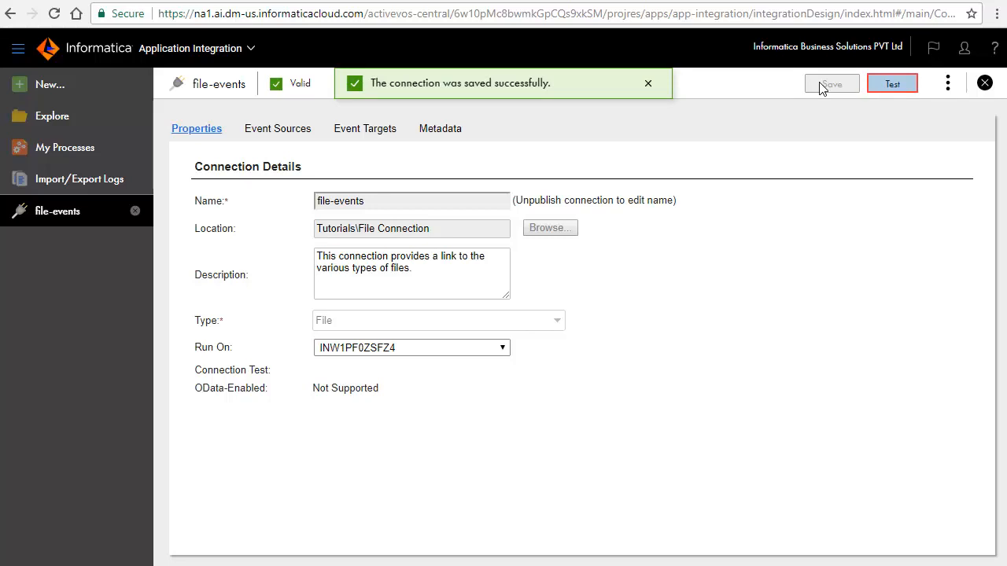
pyautogui.click(880, 82)
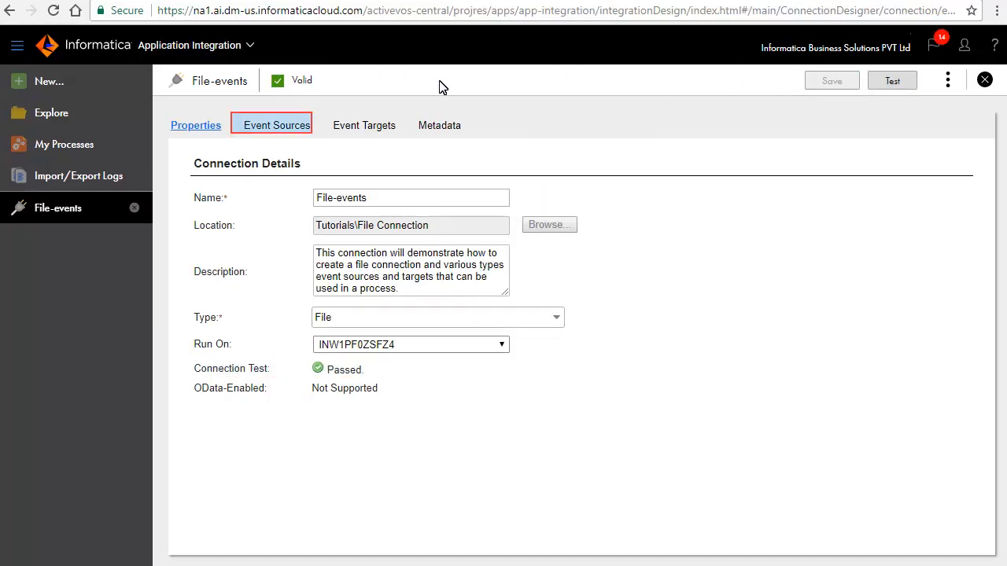
# Step: Add a Delimited Content Parser event source to the connection that monitors the directory C:\Tutorials\Source
pyautogui.click(260, 122)
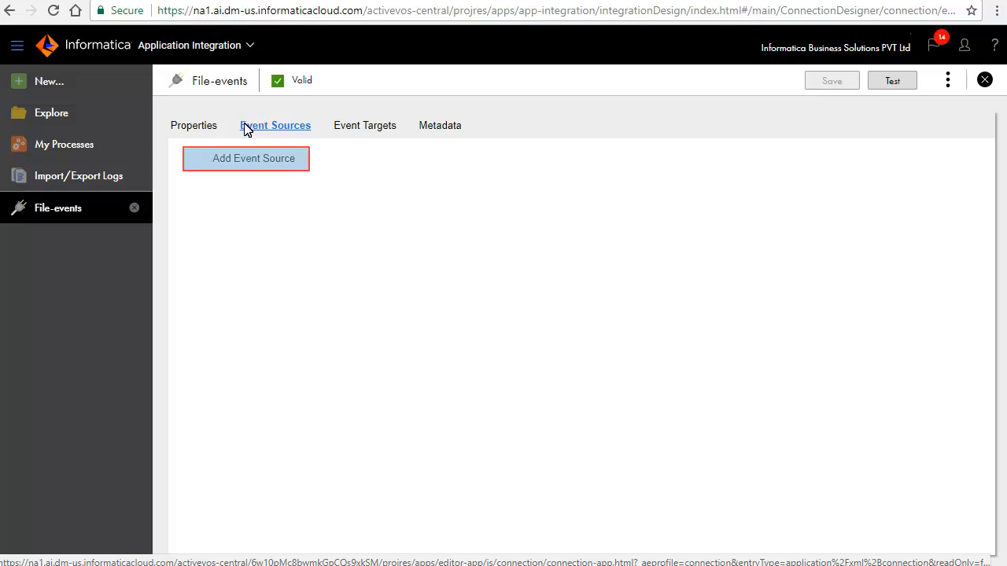
pyautogui.click(241, 158)
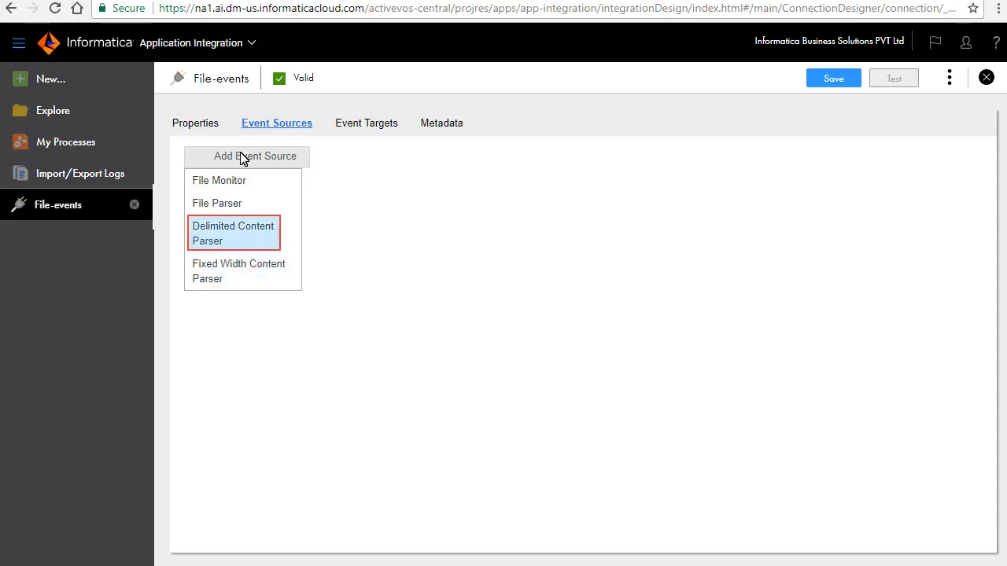
pyautogui.click(263, 232)
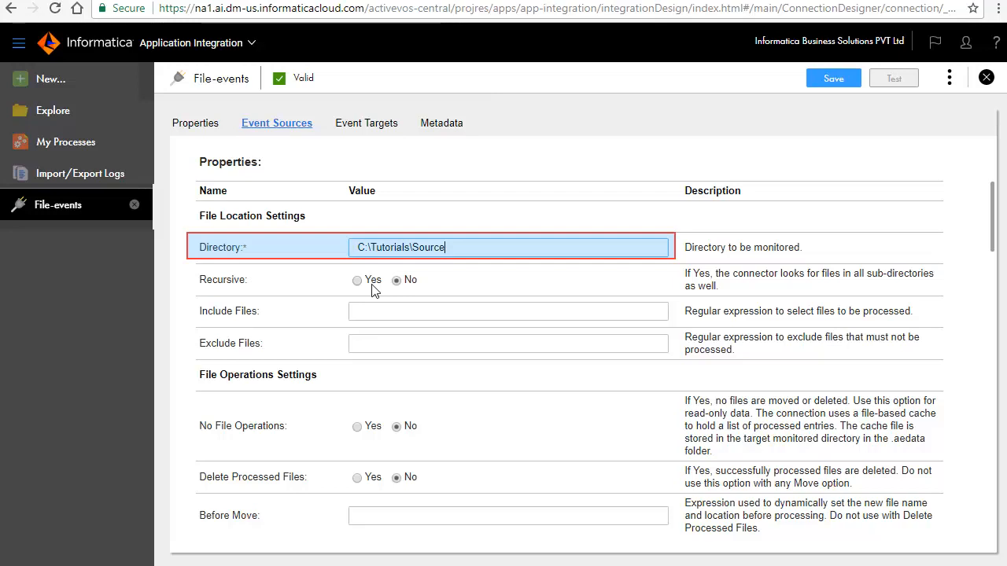
# Step: Add File Parser event sources named FileParser, JSONParser, XMLParser and AttachmentParser to the connection
pyautogui.scroll(3, 315, 268)
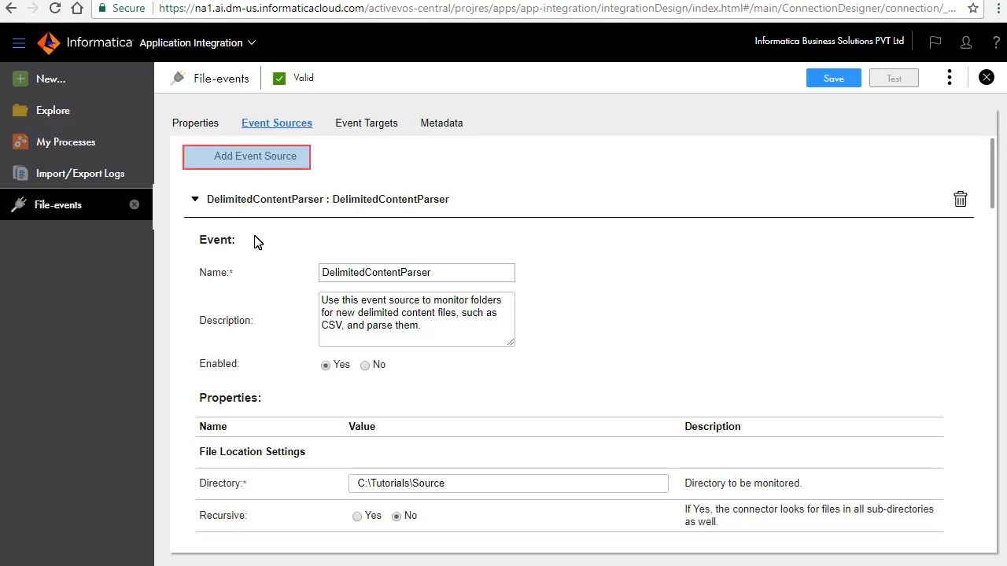
pyautogui.click(273, 156)
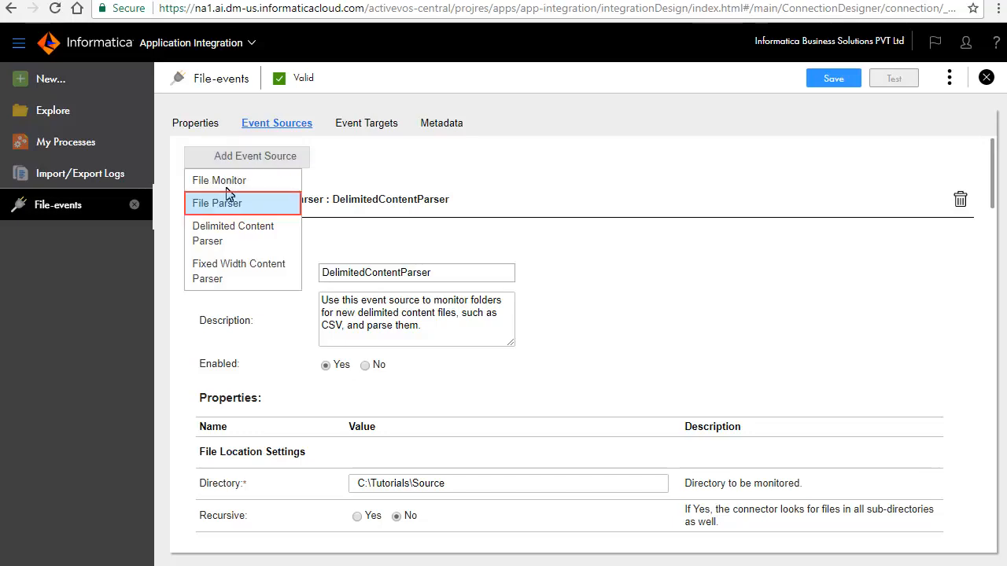
pyautogui.click(226, 203)
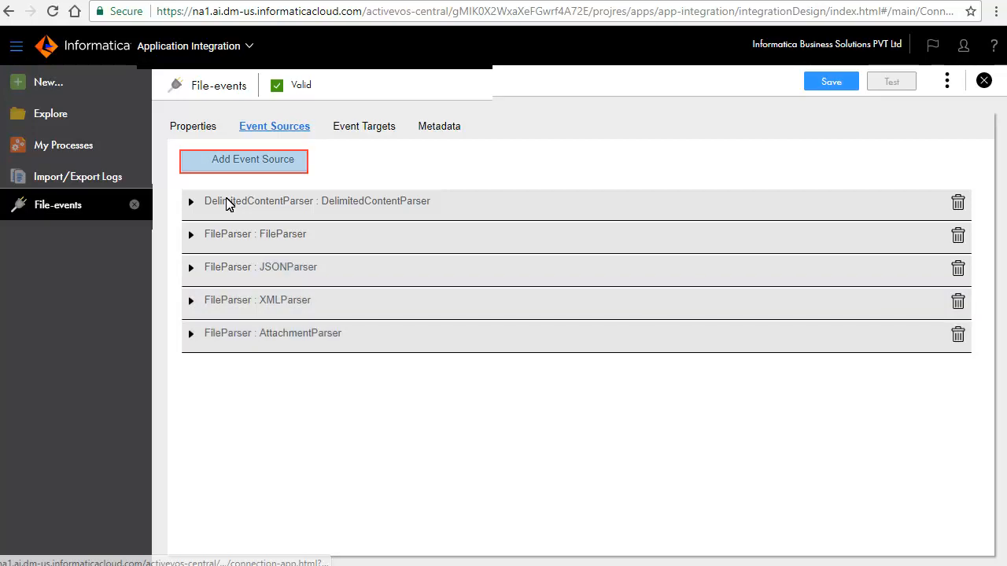
# Step: Add a File Monitor event source that monitors the directory C:\Tutorials\Source
pyautogui.click(253, 162)
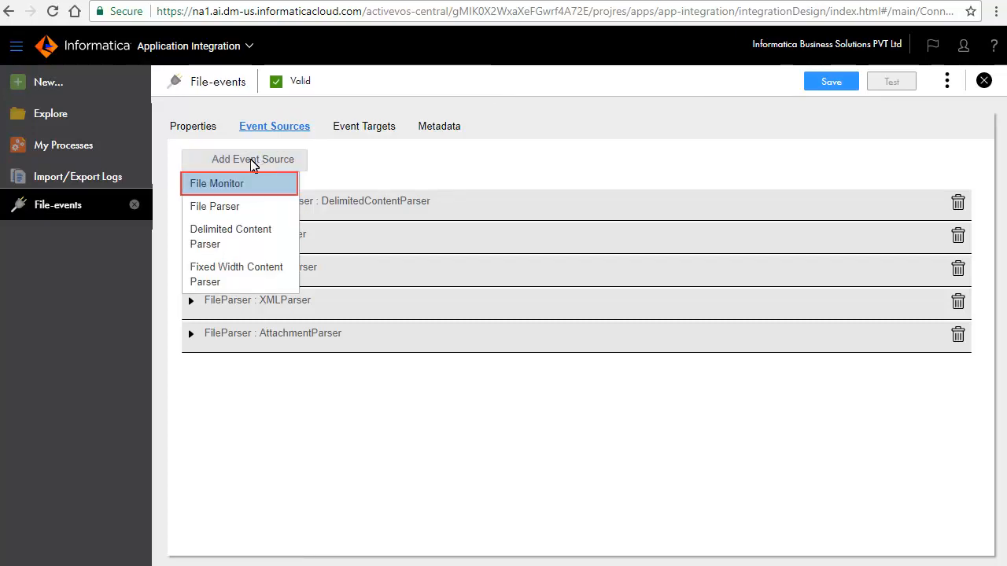
pyautogui.click(241, 184)
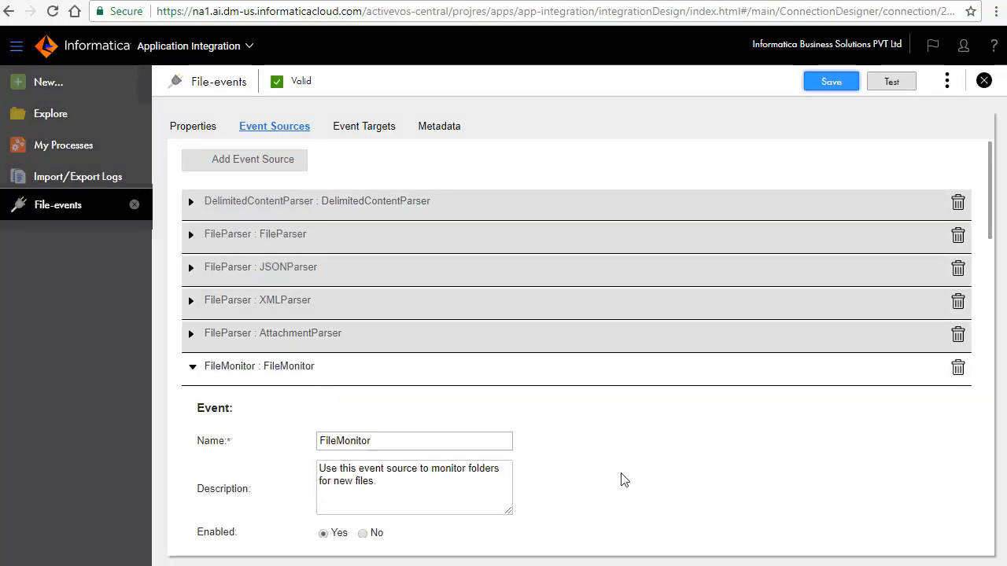
pyautogui.scroll(-4, 624, 479)
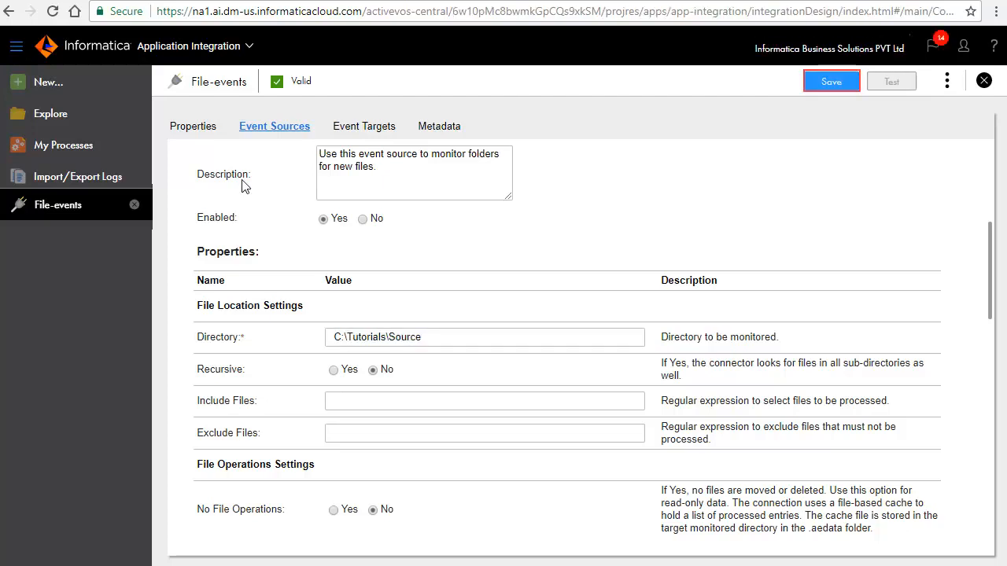
# Step: Save and publish the connection with its event sources, and view the process objects in its metadata
pyautogui.click(825, 82)
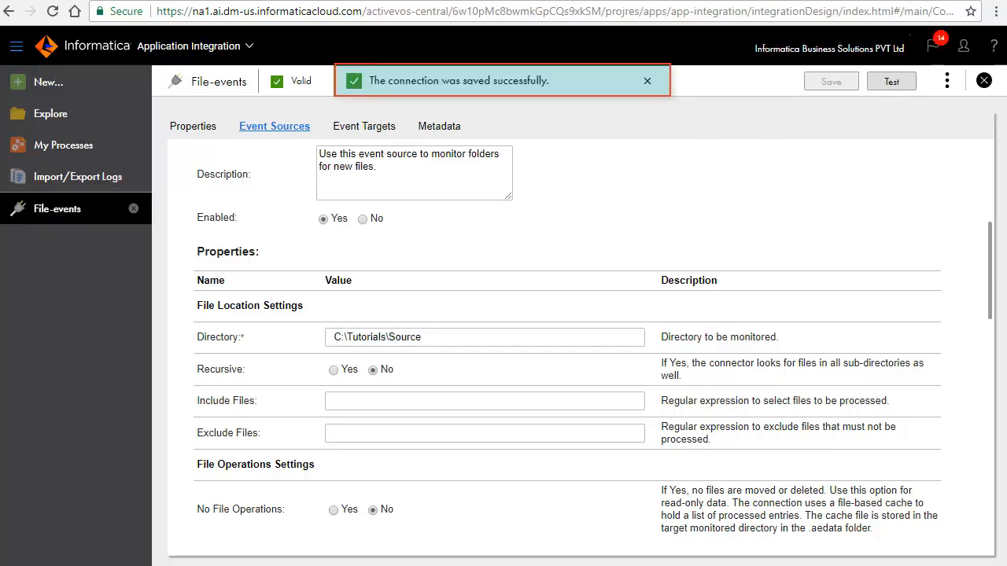
pyautogui.click(947, 81)
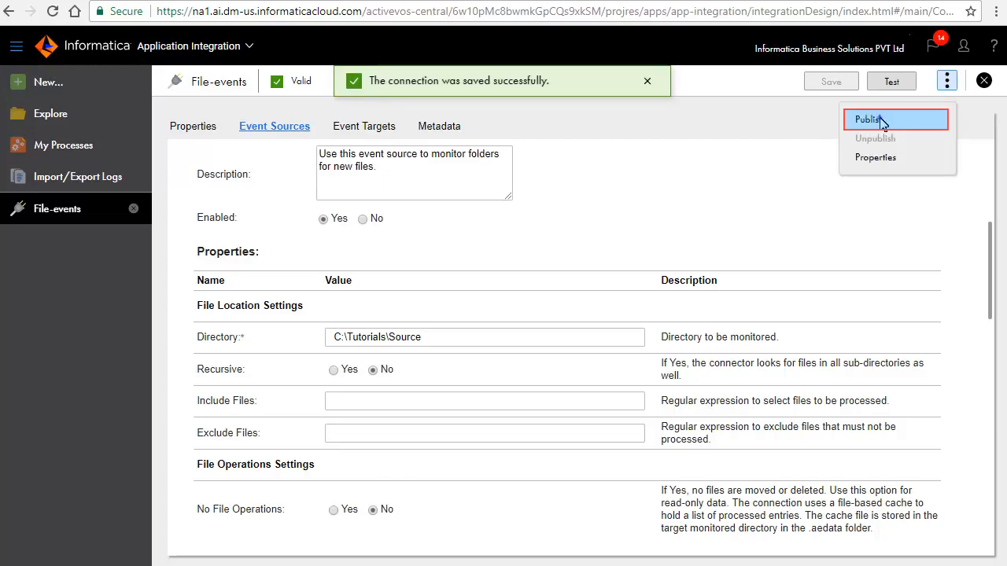
pyautogui.click(868, 119)
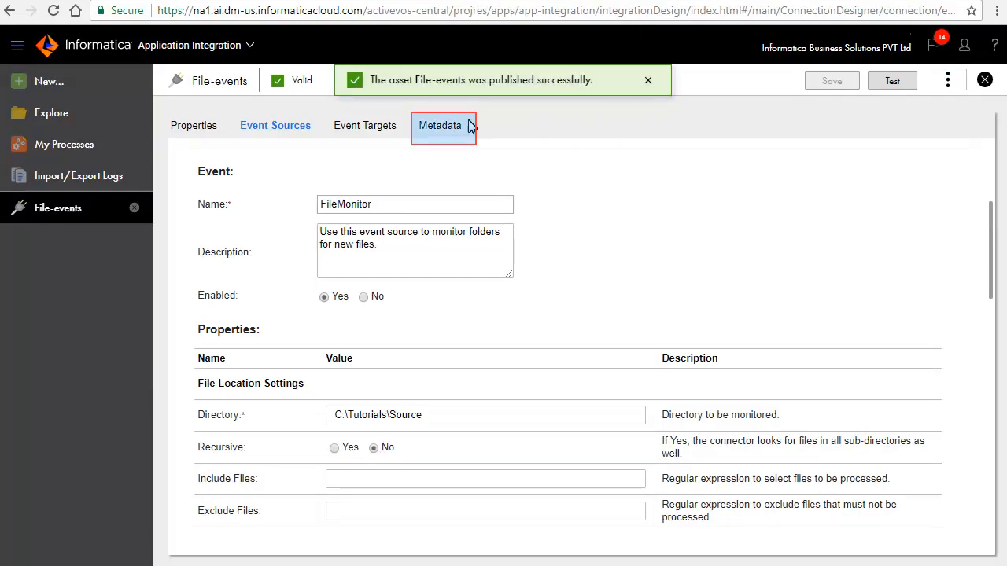
pyautogui.click(440, 128)
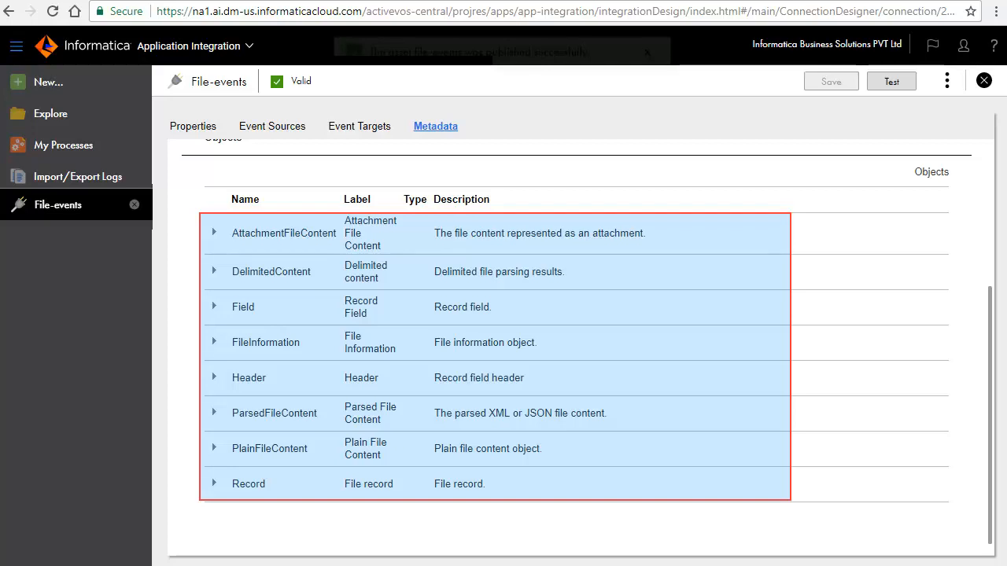
# Step: Add Delimited Content Writer and File Writer event targets, both storing files in the directory C:\Tutorials\Target
pyautogui.click(352, 127)
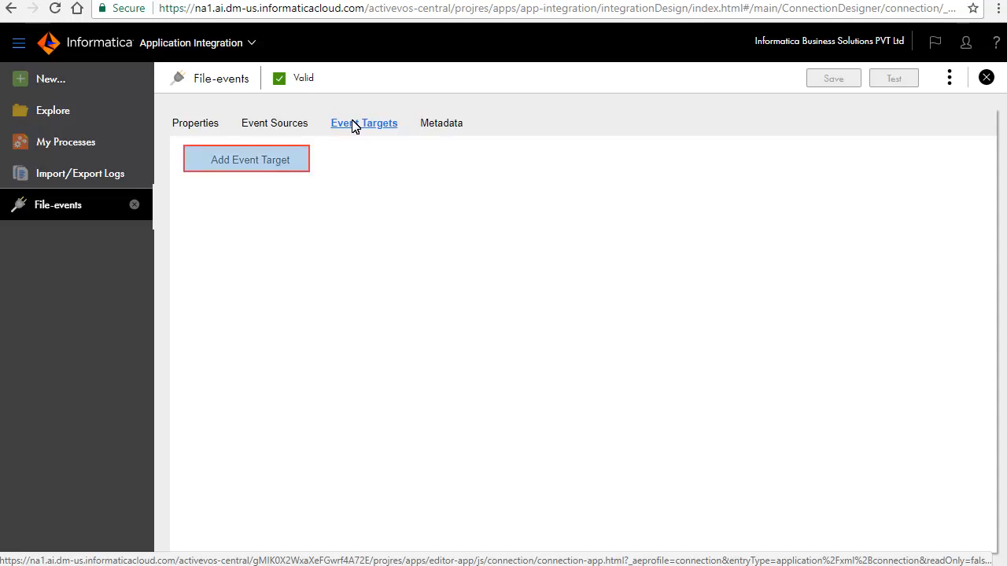
pyautogui.click(248, 160)
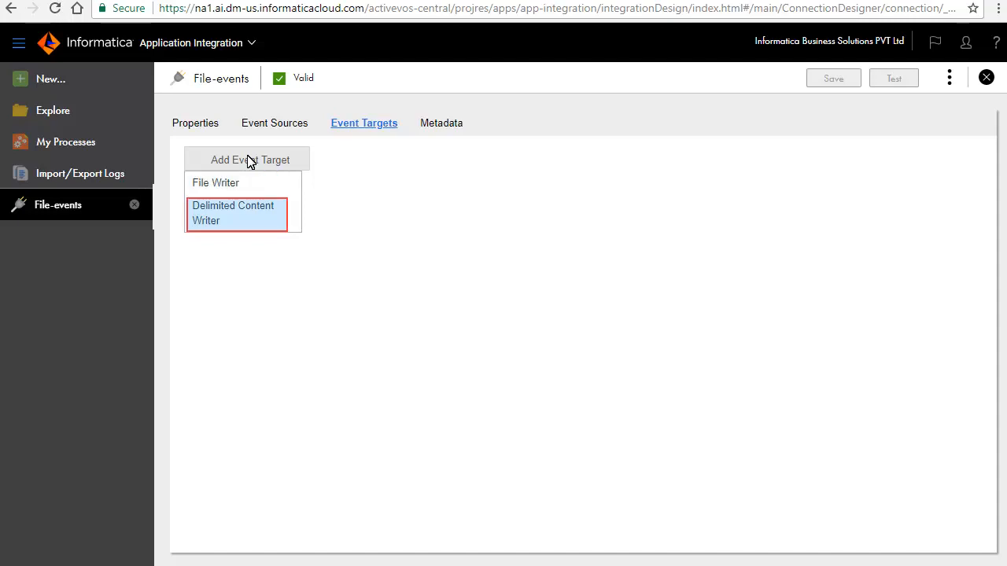
pyautogui.click(254, 207)
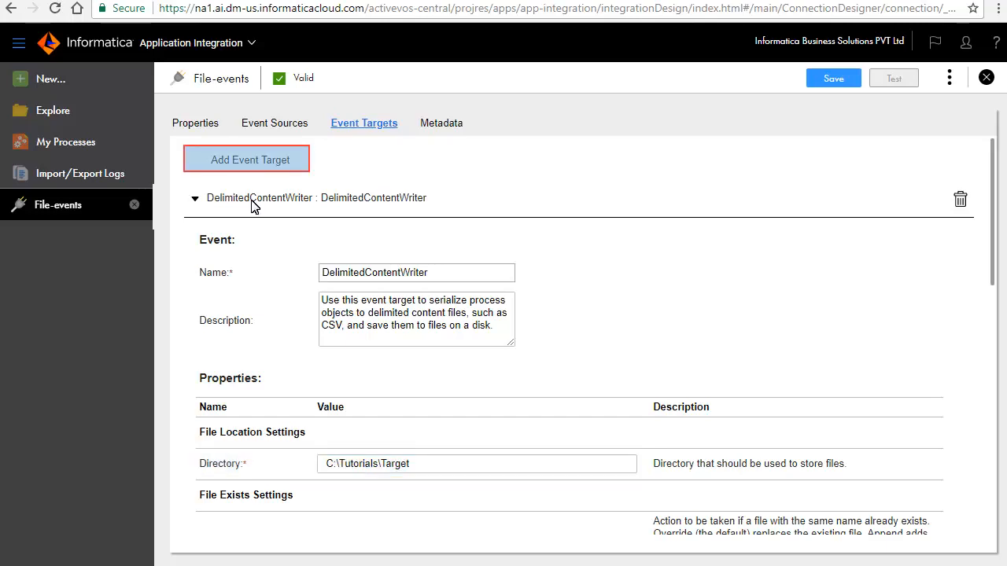
pyautogui.click(268, 161)
pyautogui.click(243, 184)
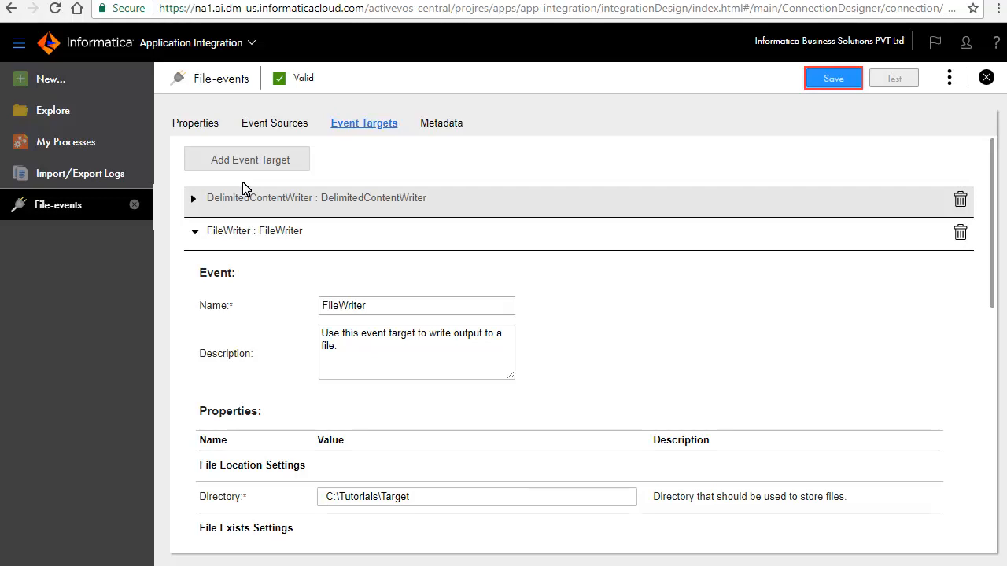
# Step: Save and republish the connection with its event targets, and view the writer actions in its metadata
pyautogui.click(828, 81)
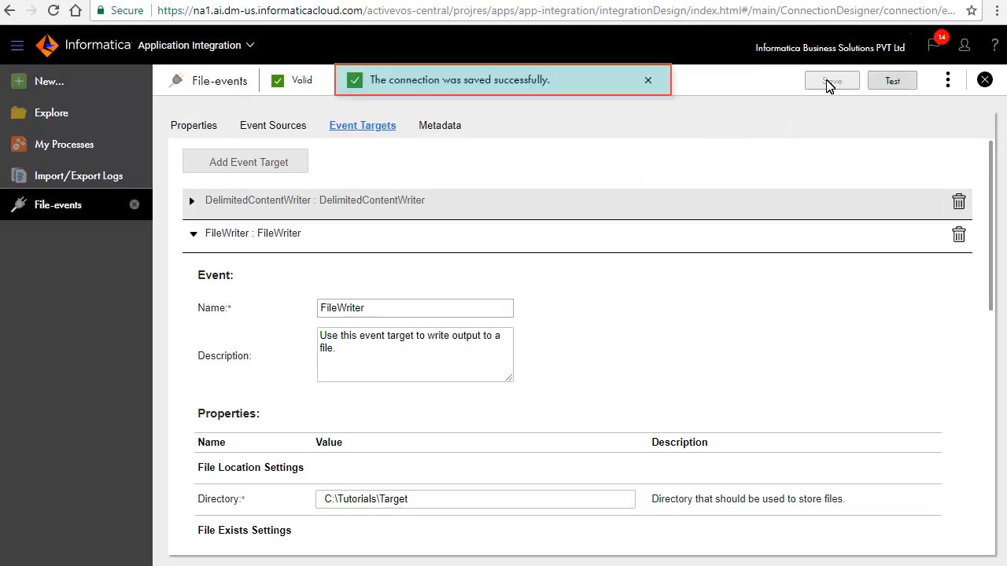
pyautogui.click(947, 81)
pyautogui.click(866, 119)
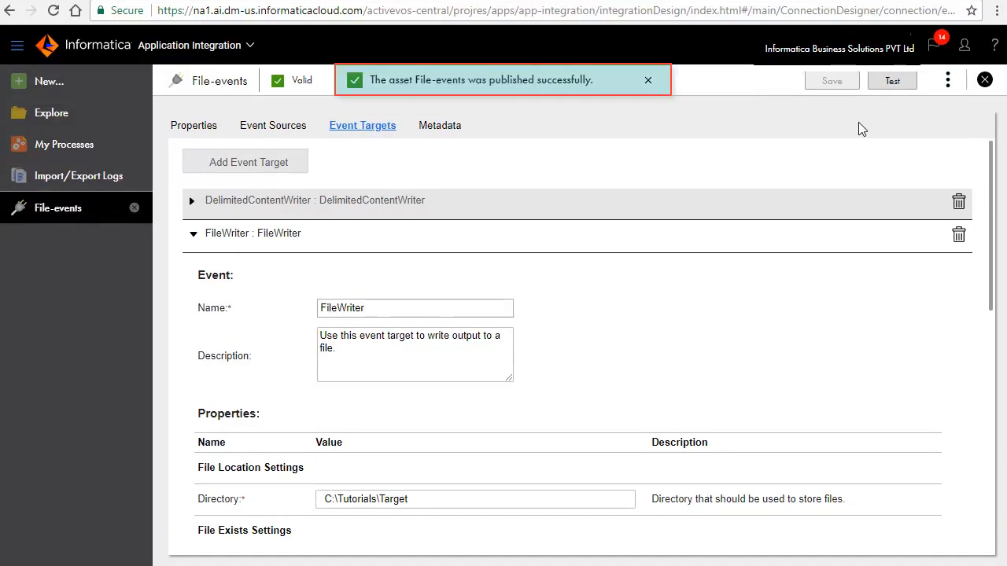
pyautogui.click(443, 123)
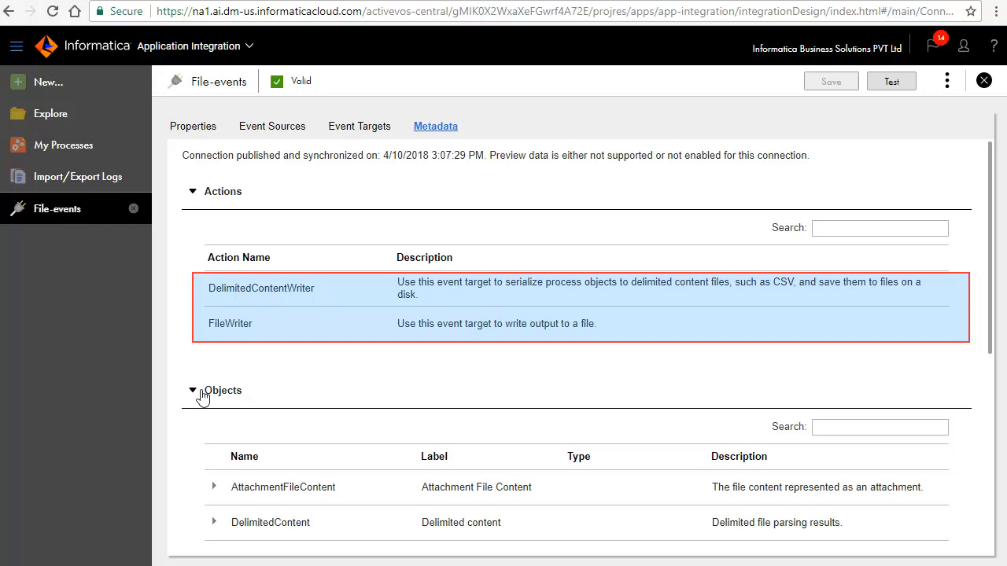